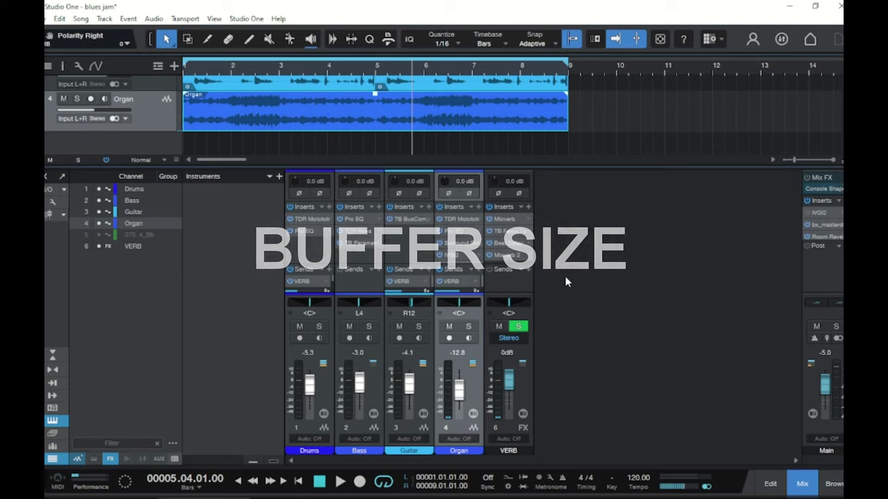
# Bring up the audio device settings and list block sizes from 16 to 4096 samples (512 current).
pyautogui.hotkey('ctrl', ',')
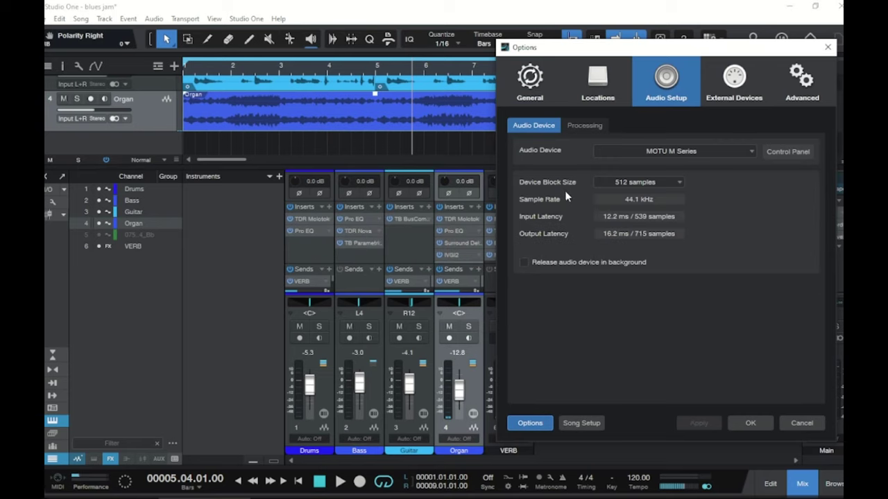
pyautogui.click(658, 181)
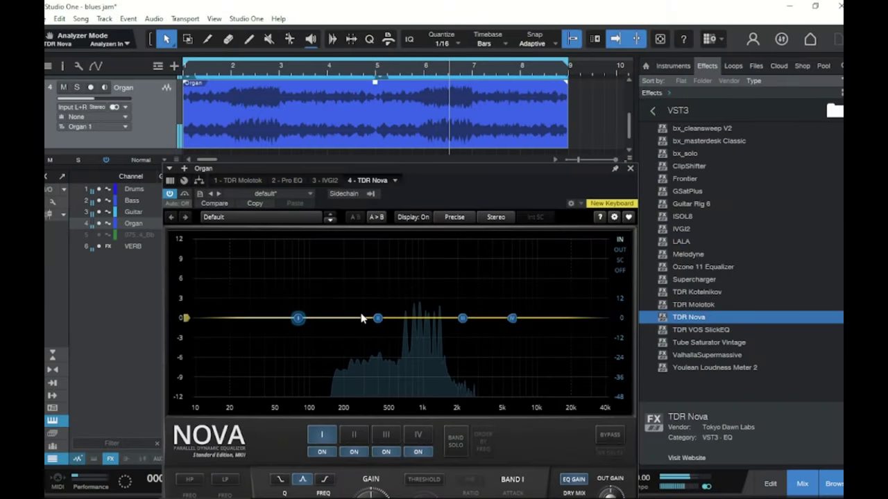
# Set the Organ's Nova EQ to band II +5 dB, band III -7 dB near 4 kHz, band IV +3 dB near 13.5 kHz.
pyautogui.moveTo(378, 319); pyautogui.dragTo(381, 287)
pyautogui.moveTo(463, 318); pyautogui.dragTo(492, 357)
pyautogui.moveTo(513, 320); pyautogui.dragTo(557, 299)
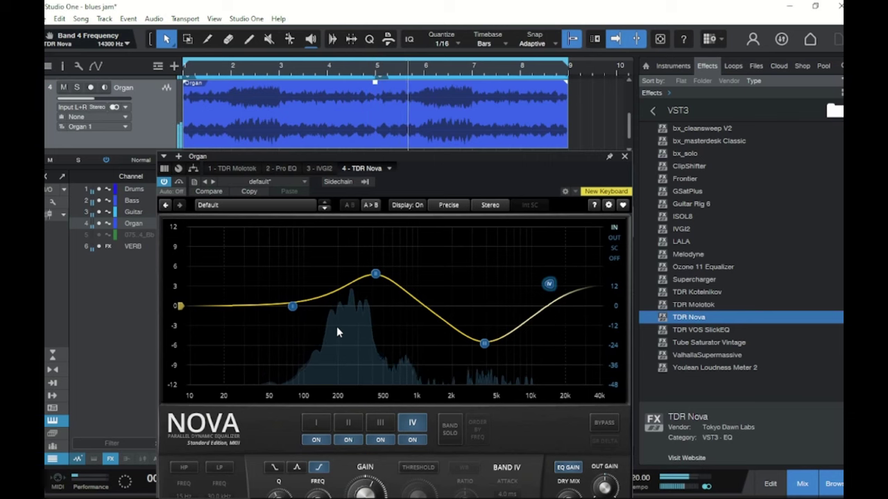
pyautogui.click(323, 125)
pyautogui.press('space')
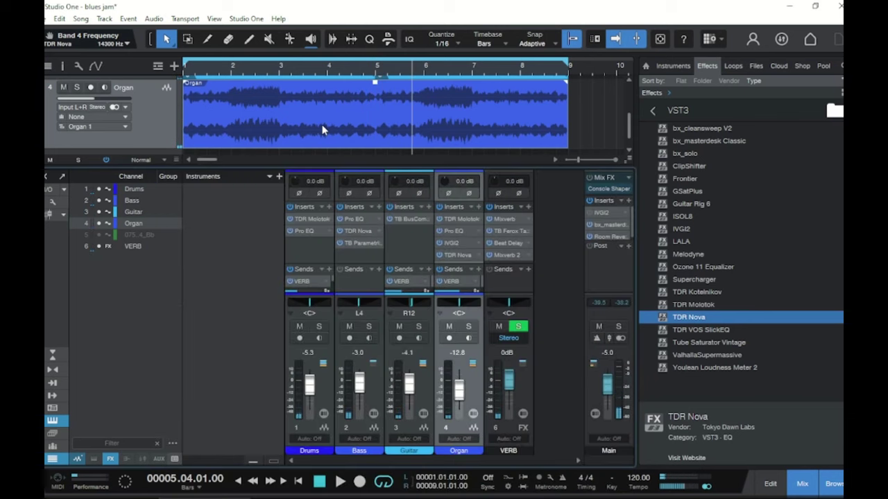
# Review the Organ track's options and its TDR Nova EQ without making changes.
pyautogui.rightClick(147, 131)
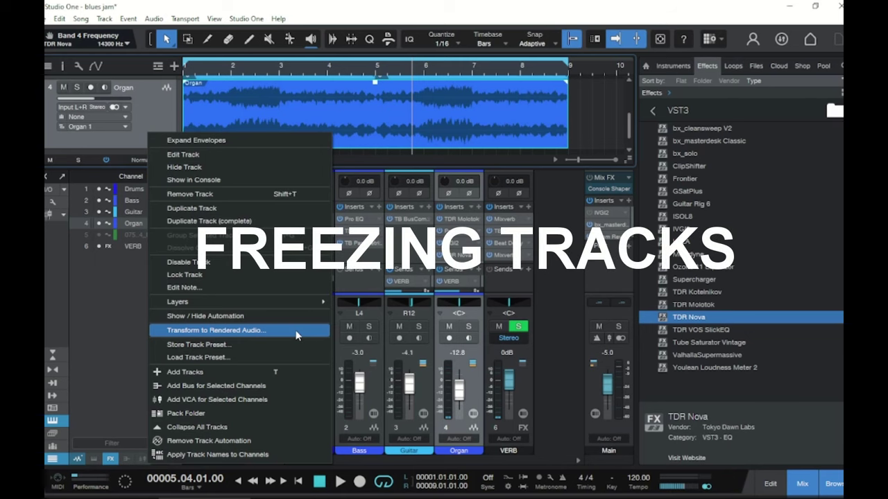
pyautogui.click(145, 122)
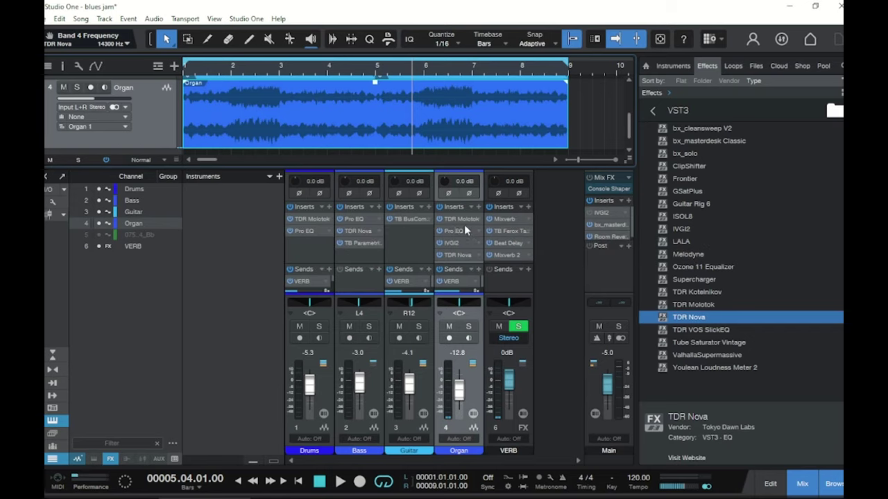
pyautogui.click(461, 255)
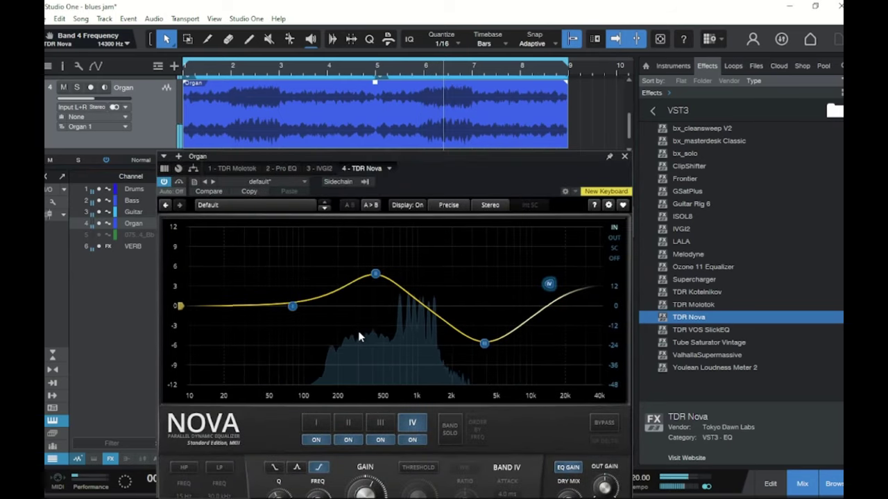
pyautogui.press('space')
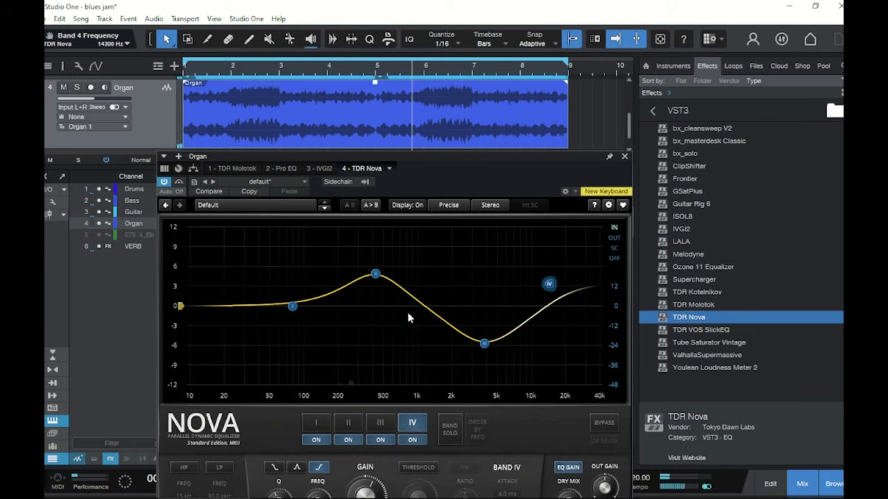
pyautogui.click(624, 156)
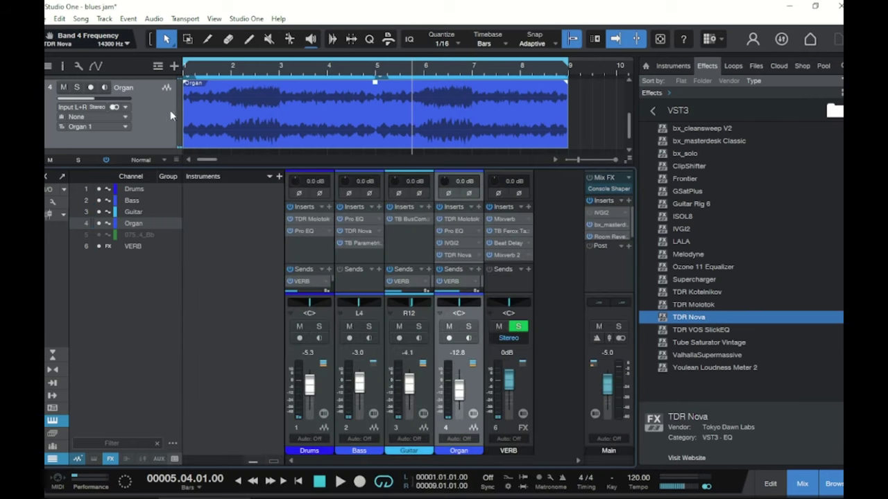
# Transform the Organ track to rendered audio and play back the result.
pyautogui.rightClick(157, 122)
pyautogui.click(226, 319)
pyautogui.press('space')
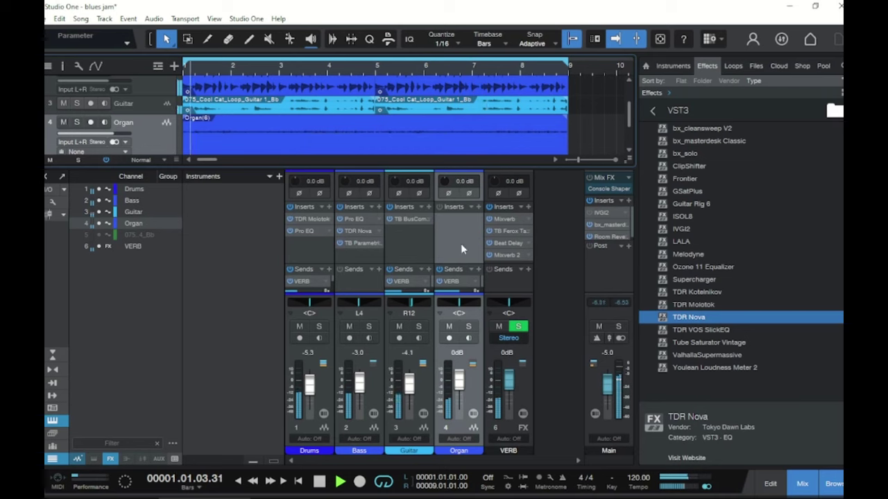
pyautogui.press('space')
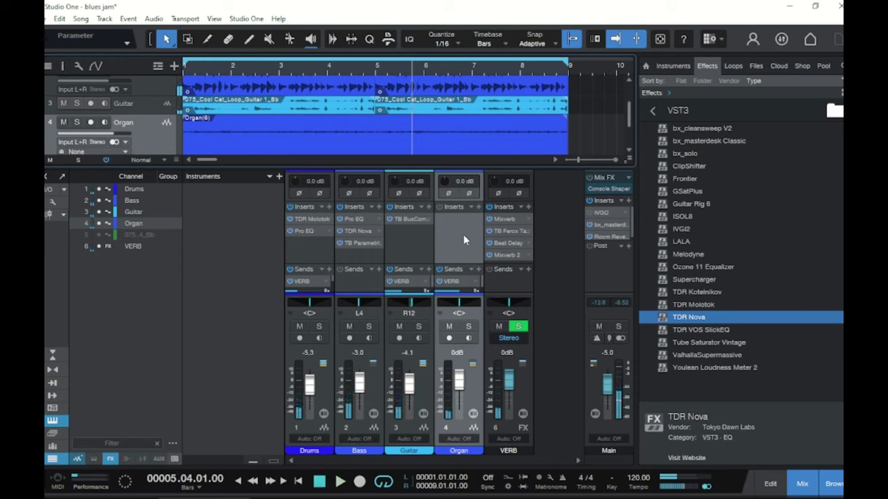
# Restore the Organ to realtime audio and ease Nova band II to +2 dB, band III to -2.4 dB.
pyautogui.rightClick(146, 138)
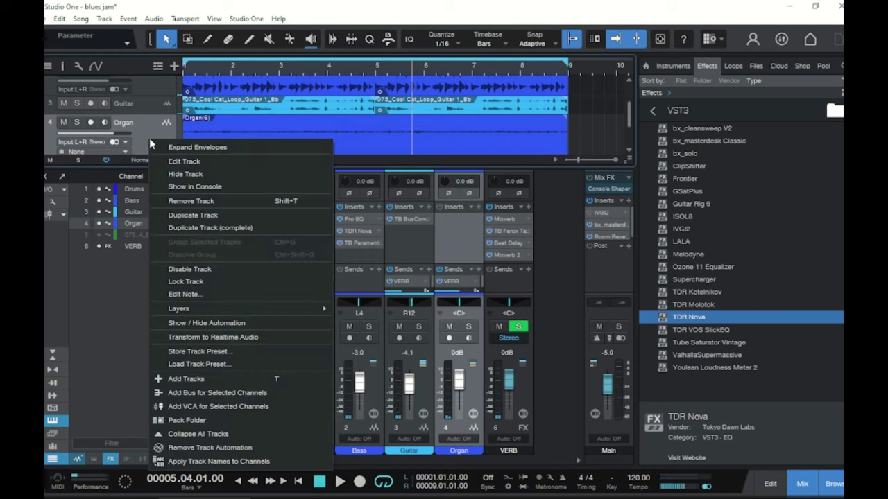
pyautogui.click(226, 336)
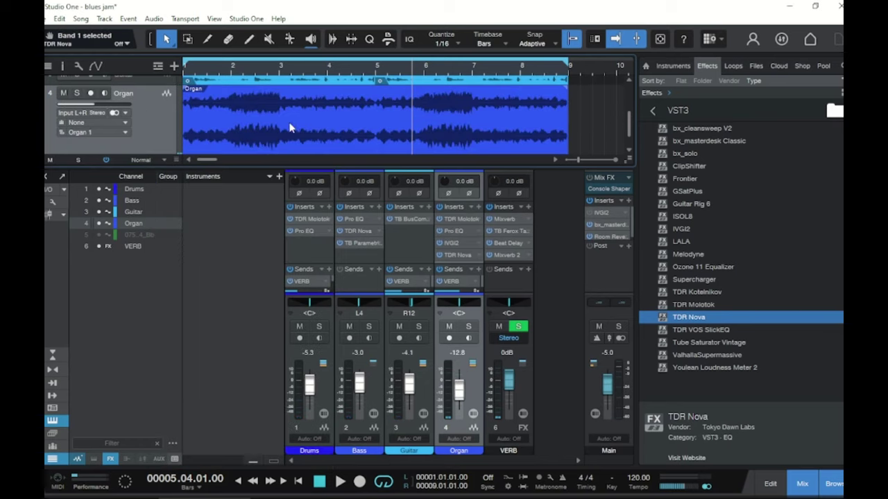
pyautogui.click(464, 256)
pyautogui.moveTo(374, 275); pyautogui.dragTo(375, 295)
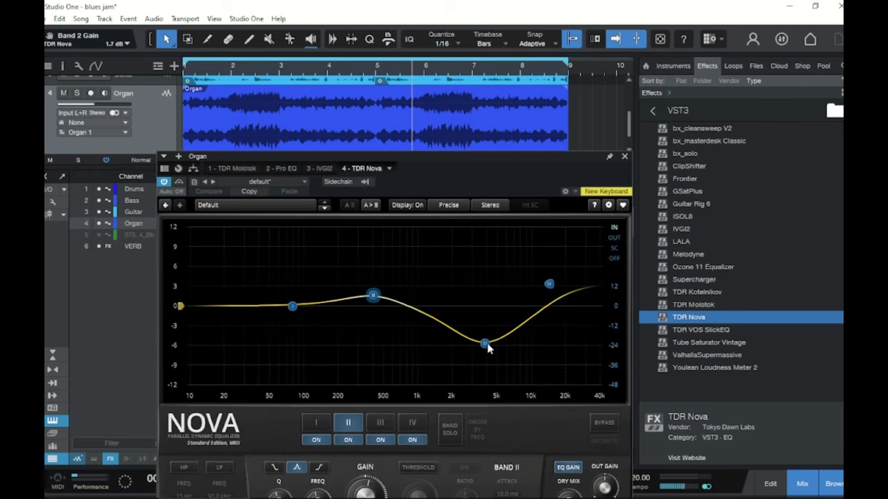
pyautogui.moveTo(481, 345); pyautogui.dragTo(477, 321)
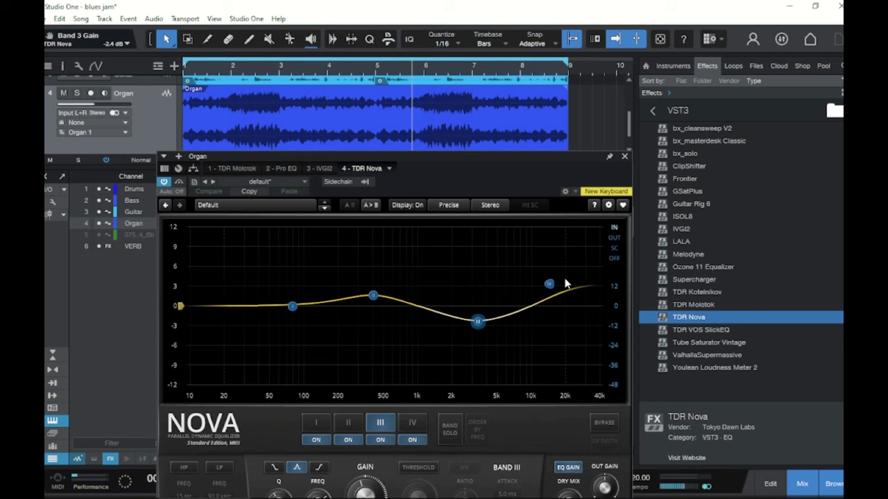
pyautogui.click(624, 156)
# Re-render the Organ track to audio with its realtime state preserved.
pyautogui.rightClick(147, 131)
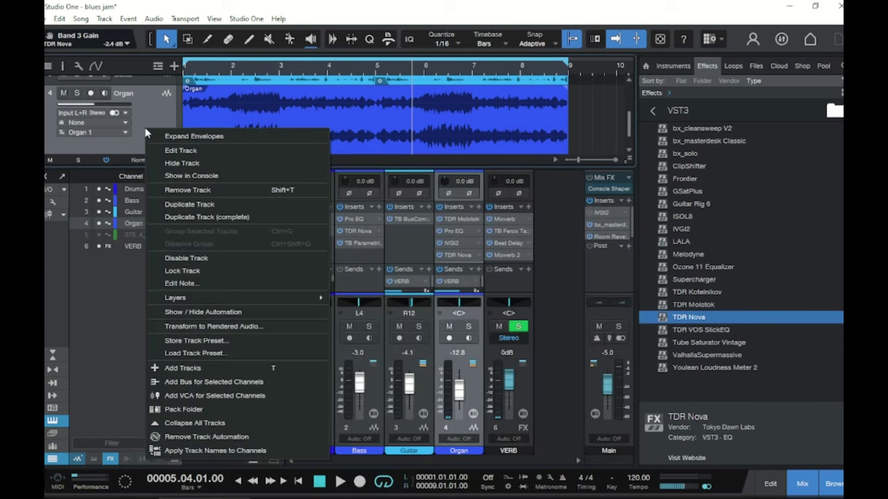
pyautogui.click(255, 327)
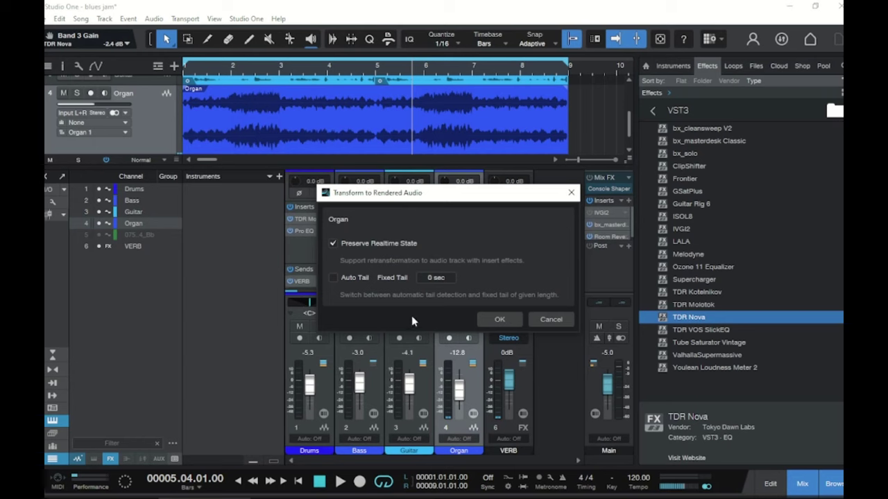
pyautogui.click(488, 320)
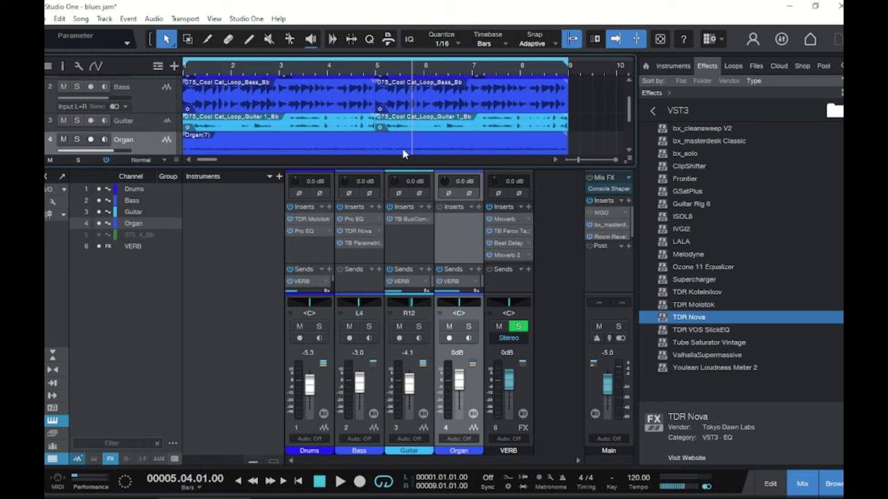
pyautogui.scroll(-1, 120, 131)
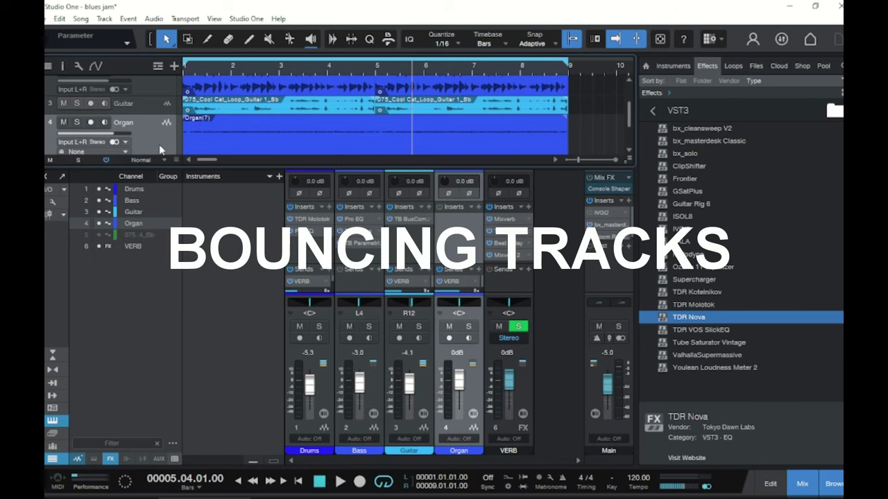
pyautogui.scroll(-1, 159, 151)
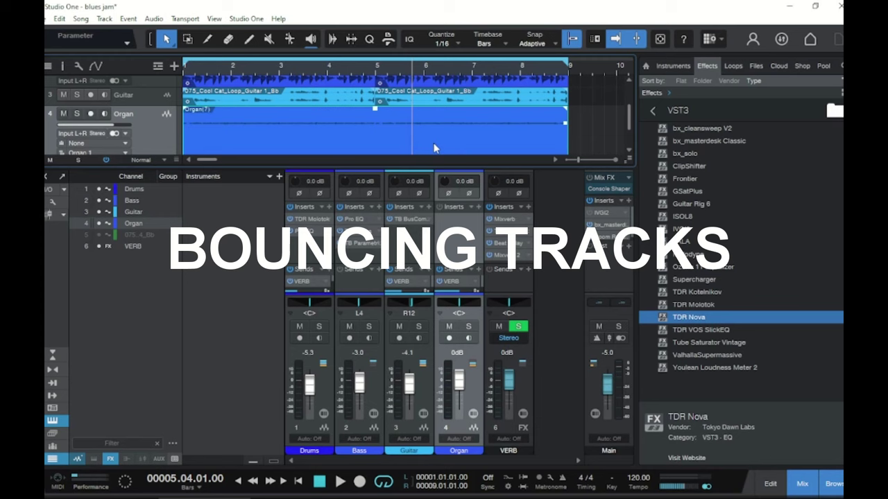
# Bounce the Organ(7) event, then bring up its context menu again.
pyautogui.rightClick(260, 135)
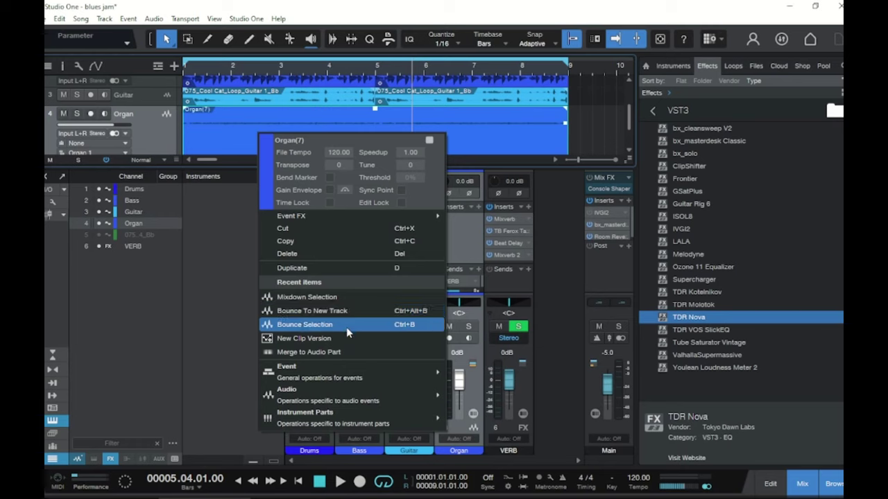
pyautogui.click(353, 330)
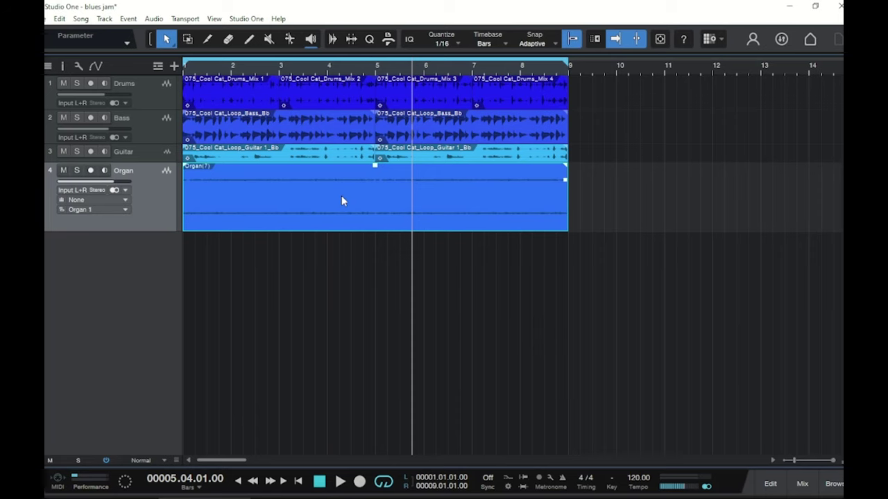
pyautogui.rightClick(261, 174)
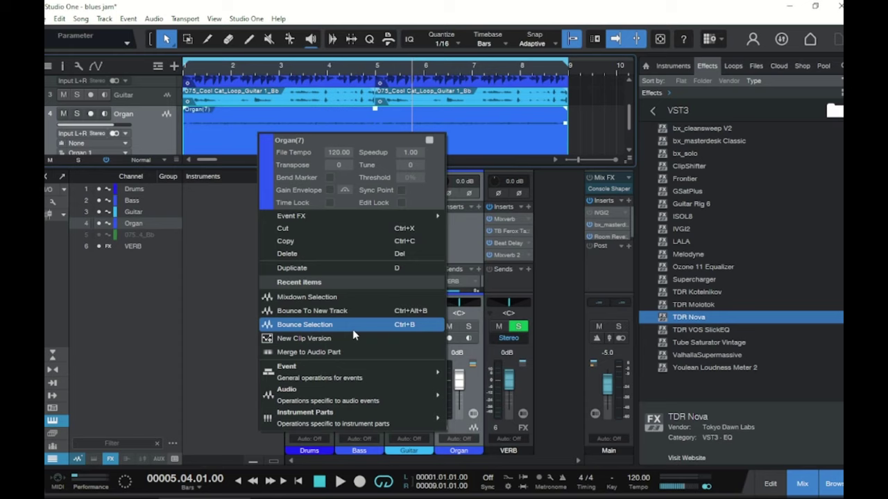